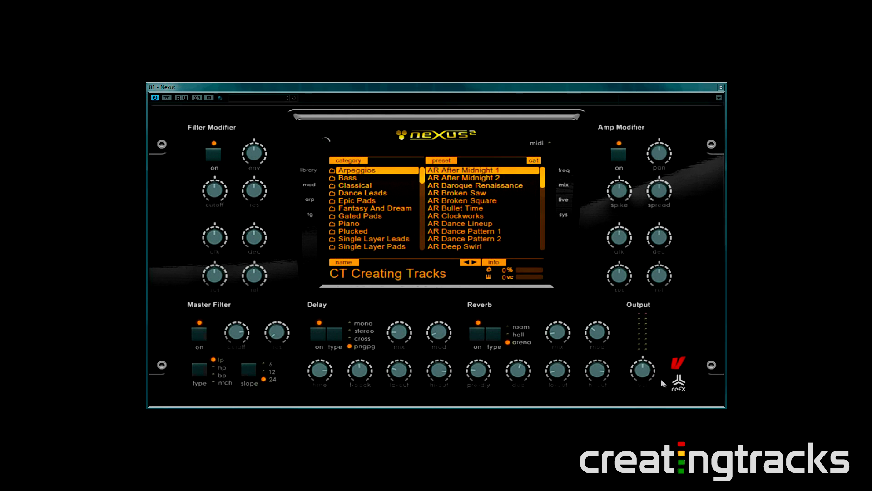
# Enable 'export with ultra quality' on the back panel and check system settings show ultra
pyautogui.click(680, 382)
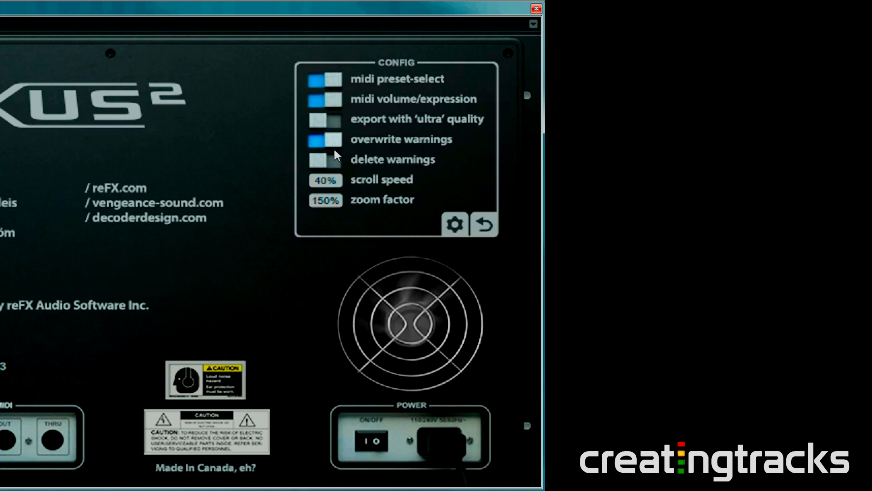
pyautogui.click(334, 120)
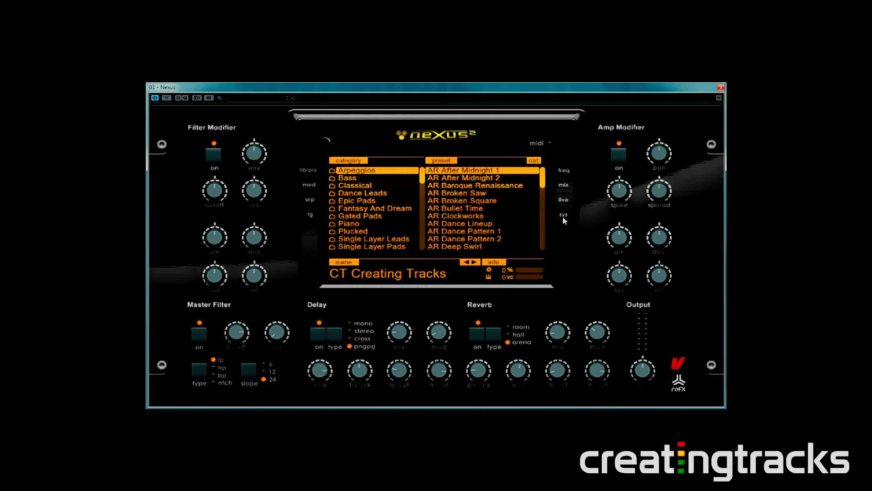
pyautogui.click(562, 216)
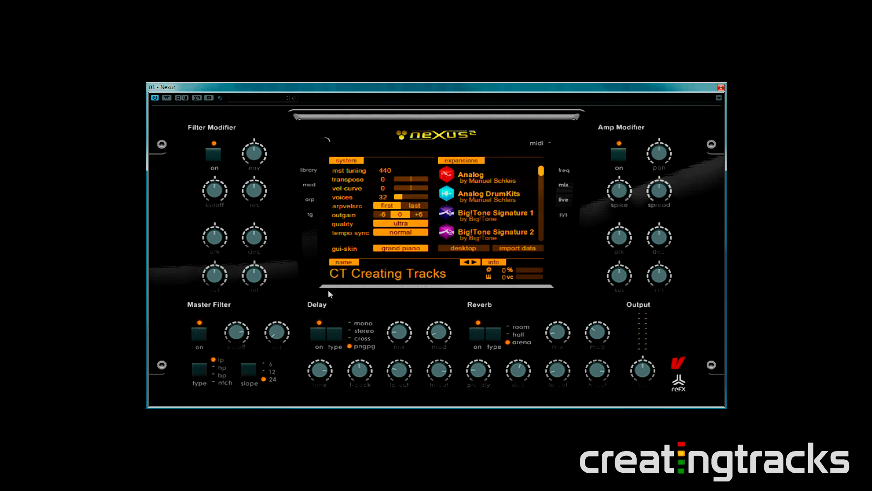
pyautogui.click(310, 170)
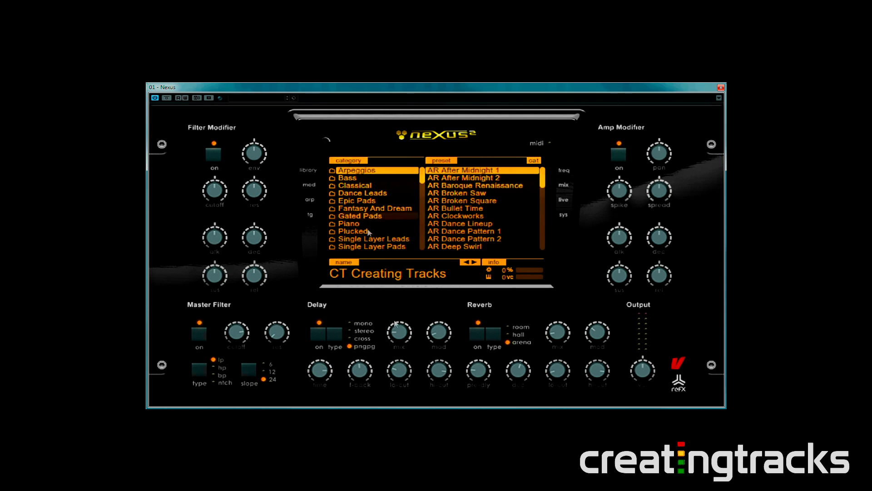
pyautogui.rightClick(317, 307)
pyautogui.click(340, 309)
pyautogui.rightClick(481, 305)
pyautogui.click(495, 310)
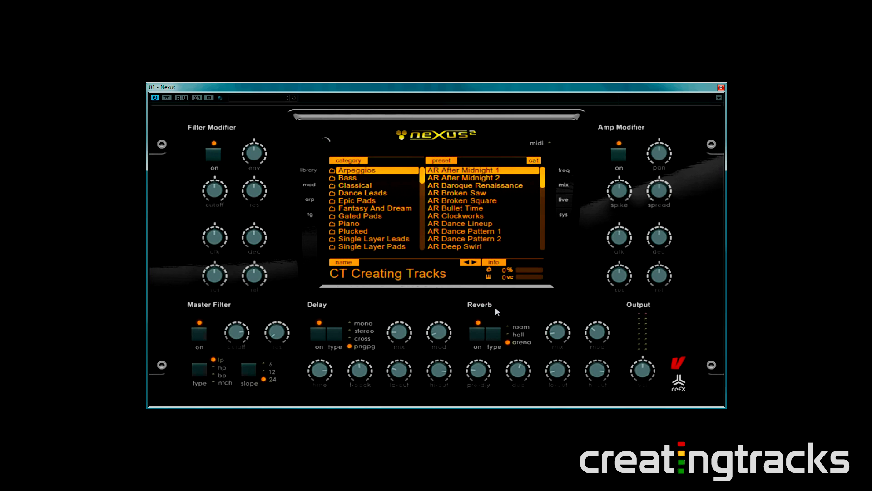
pyautogui.rightClick(196, 307)
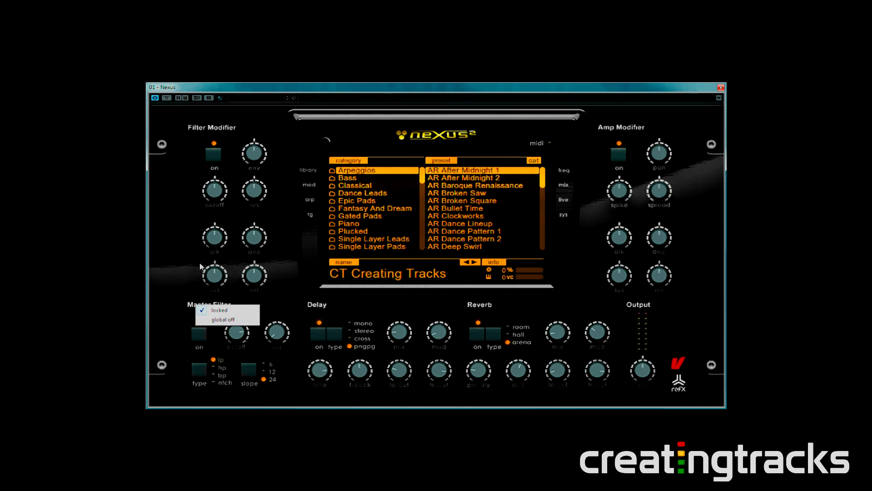
pyautogui.rightClick(204, 128)
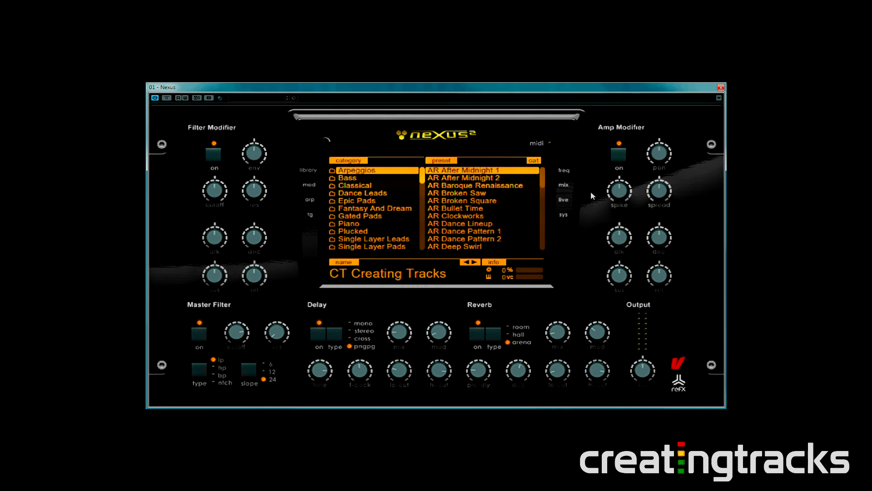
# On the mix page's layer tab, toggle the 'CT Creating Tracks' patch layers off via their number buttons
pyautogui.click(568, 185)
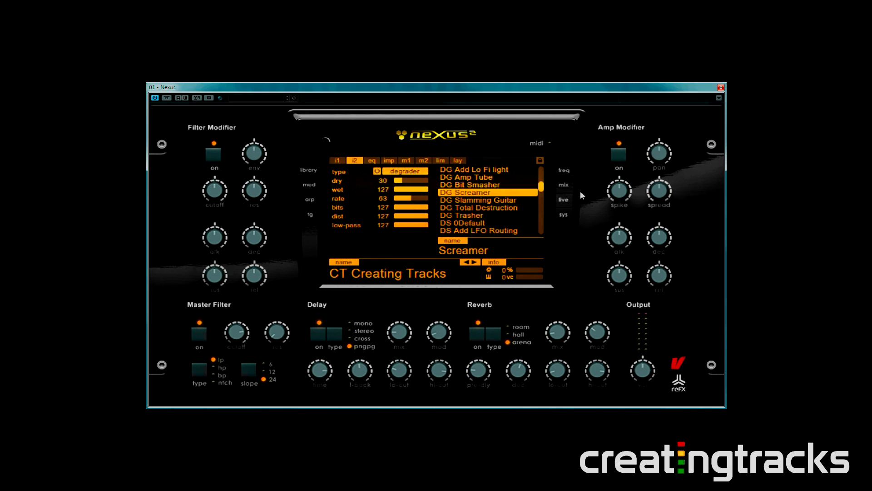
pyautogui.click(457, 161)
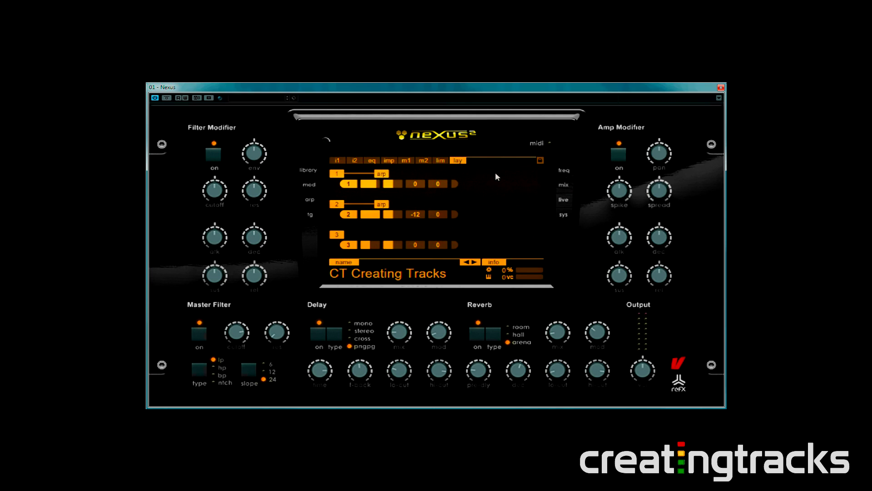
pyautogui.click(335, 206)
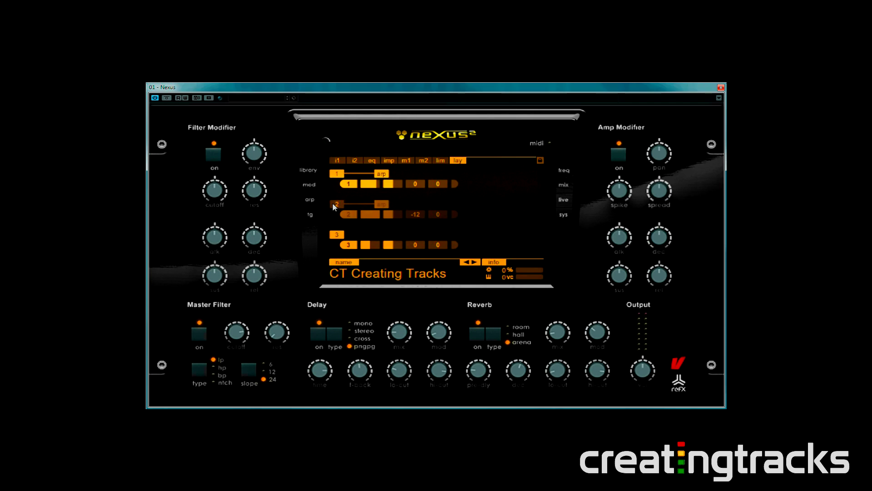
pyautogui.click(335, 235)
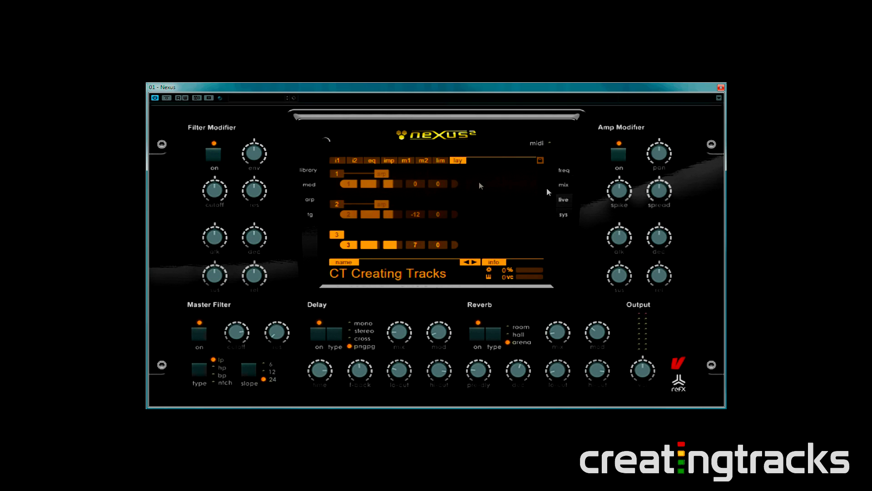
# Change the second insert effect (i2) type to distortion
pyautogui.click(355, 161)
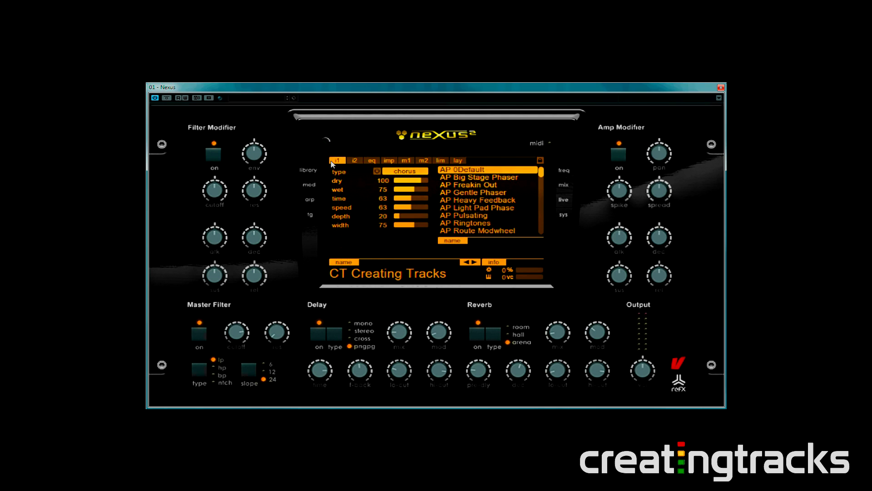
pyautogui.click(355, 160)
pyautogui.click(405, 171)
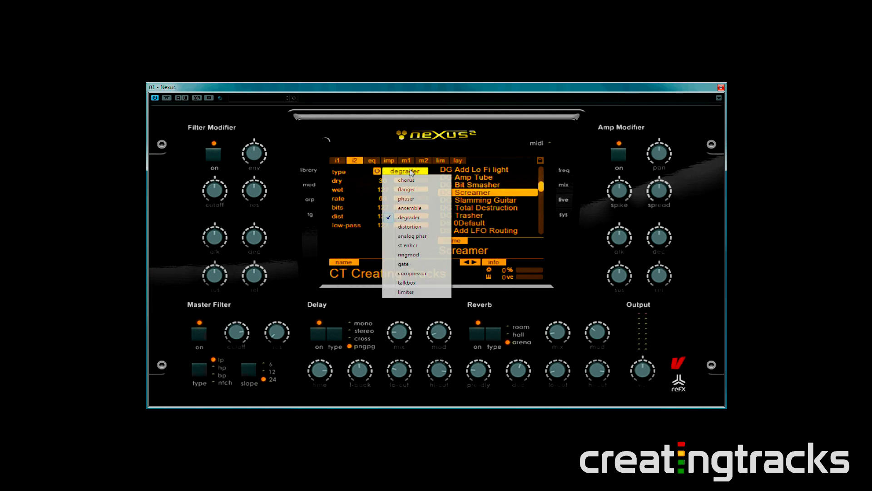
pyautogui.click(418, 227)
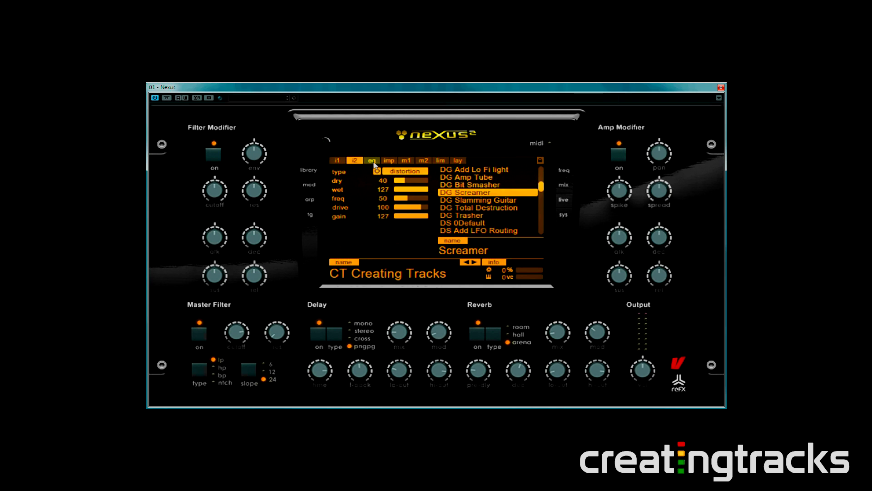
# Change the first master effect (m1) type to analog phaser
pyautogui.click(407, 161)
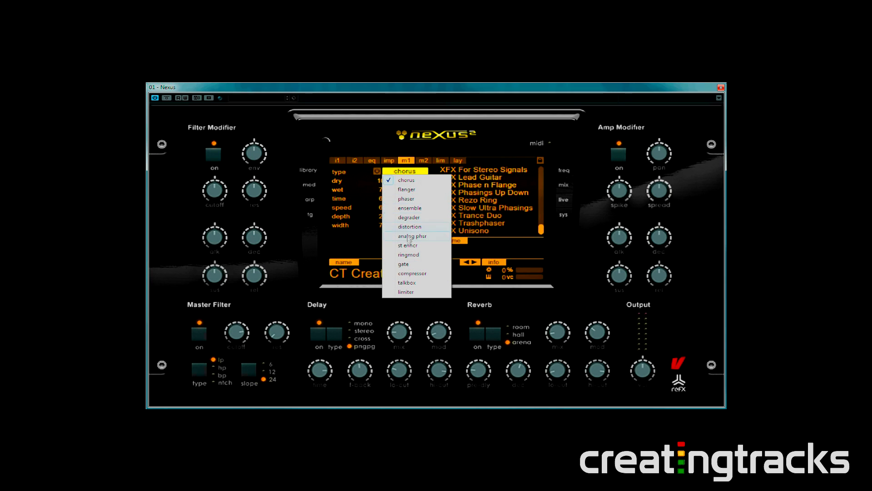
pyautogui.click(410, 236)
pyautogui.click(423, 162)
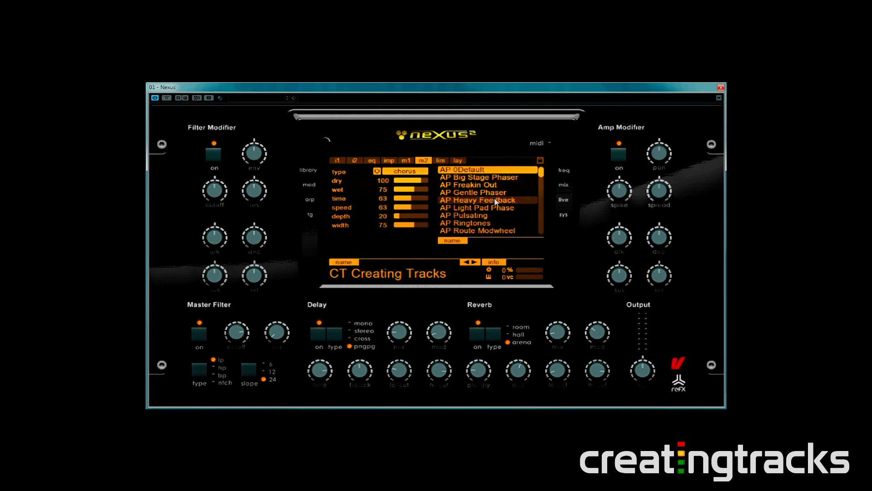
# Load the 'AP Heavy Feedback' phaser preset on the second master effect
pyautogui.click(495, 202)
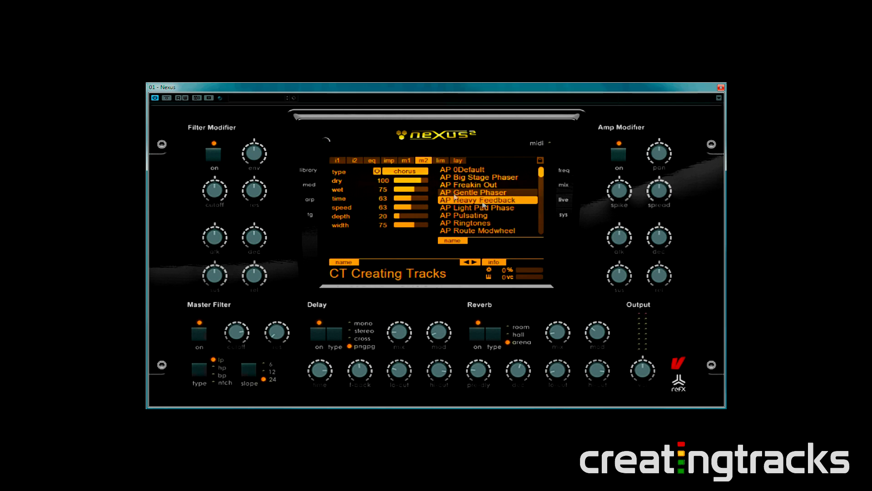